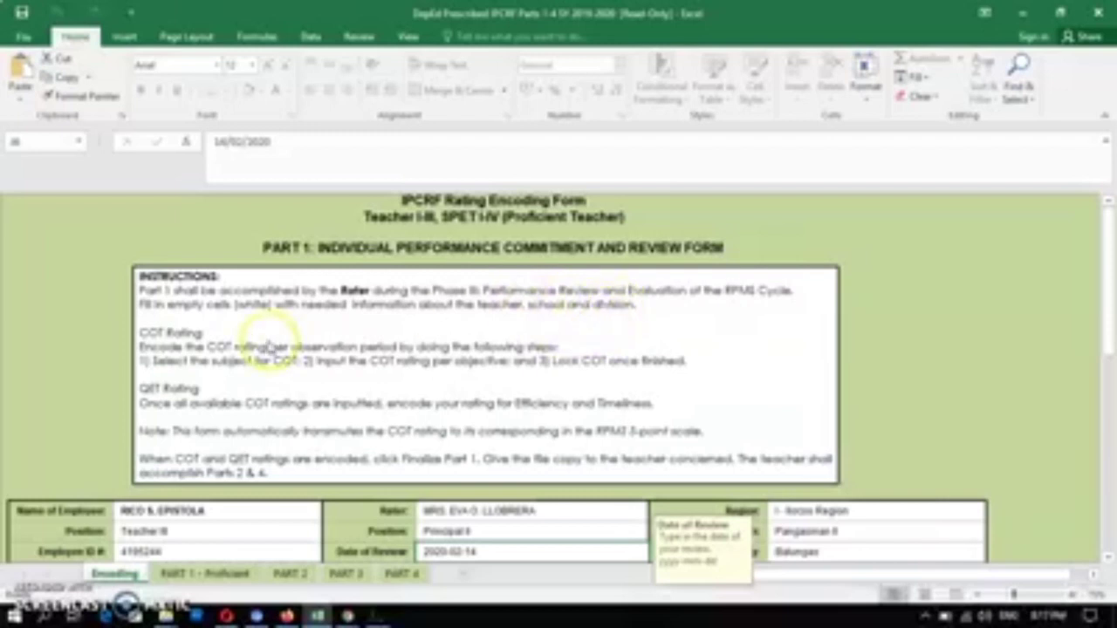
# Step: Review the Part 1 instructions and the employee, rater and school details on the Encoding sheet
pyautogui.scroll(-5, 262, 339)
pyautogui.scroll(5, 254, 314)
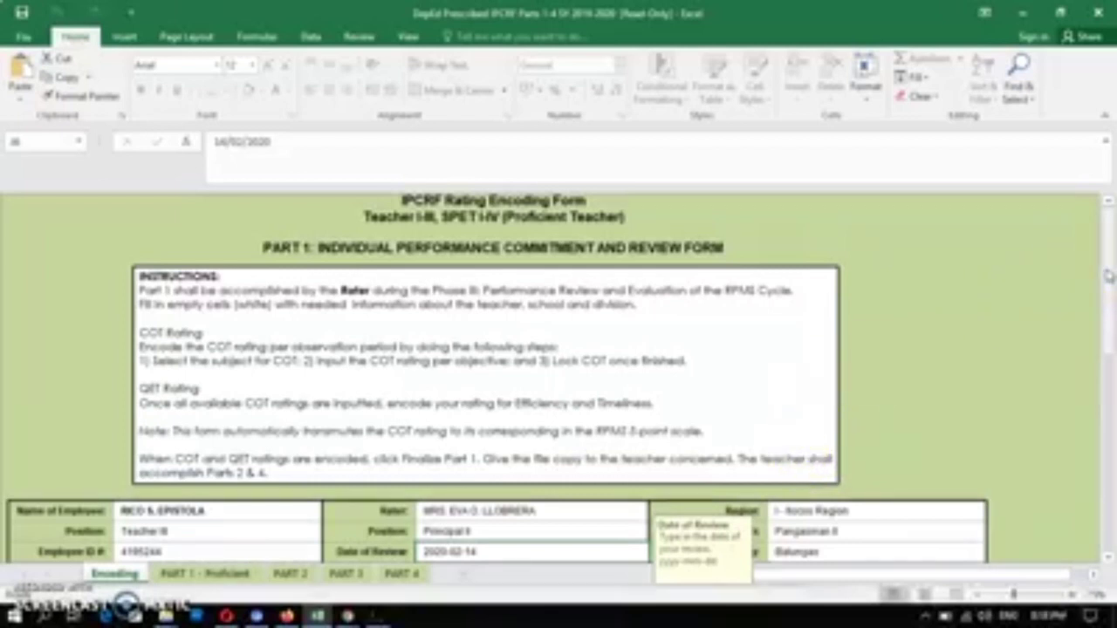
pyautogui.moveTo(1106, 275)
pyautogui.mouseDown()
pyautogui.moveTo(1107, 289)
pyautogui.moveTo(1106, 278)
pyautogui.mouseUp()
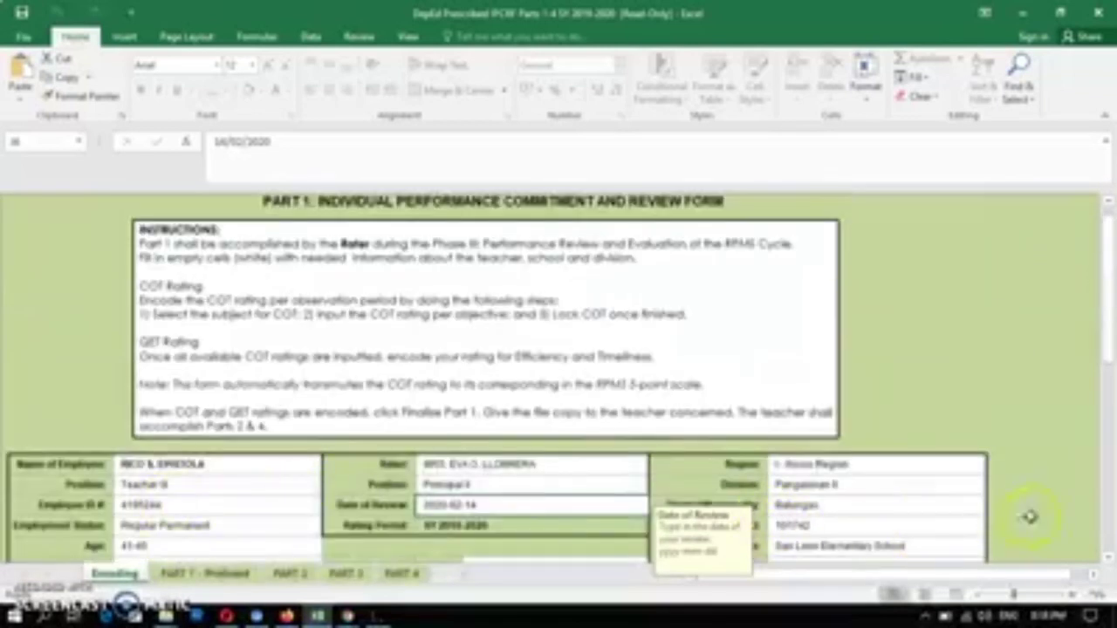
pyautogui.scroll(-5, 1017, 510)
pyautogui.scroll(5, 1007, 484)
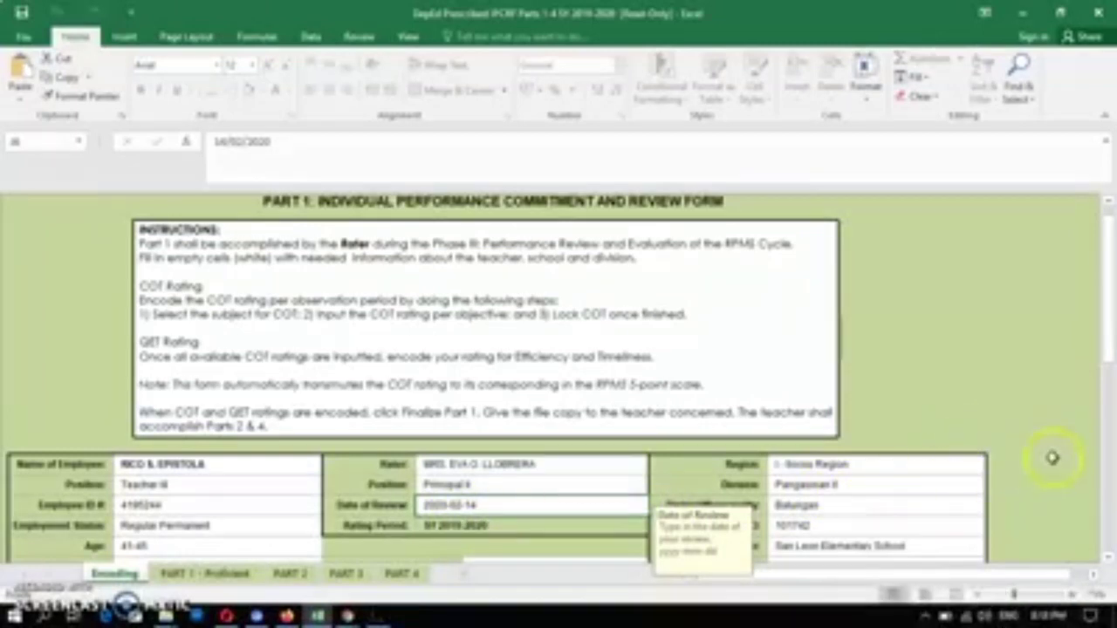
pyautogui.scroll(-4, 1113, 323)
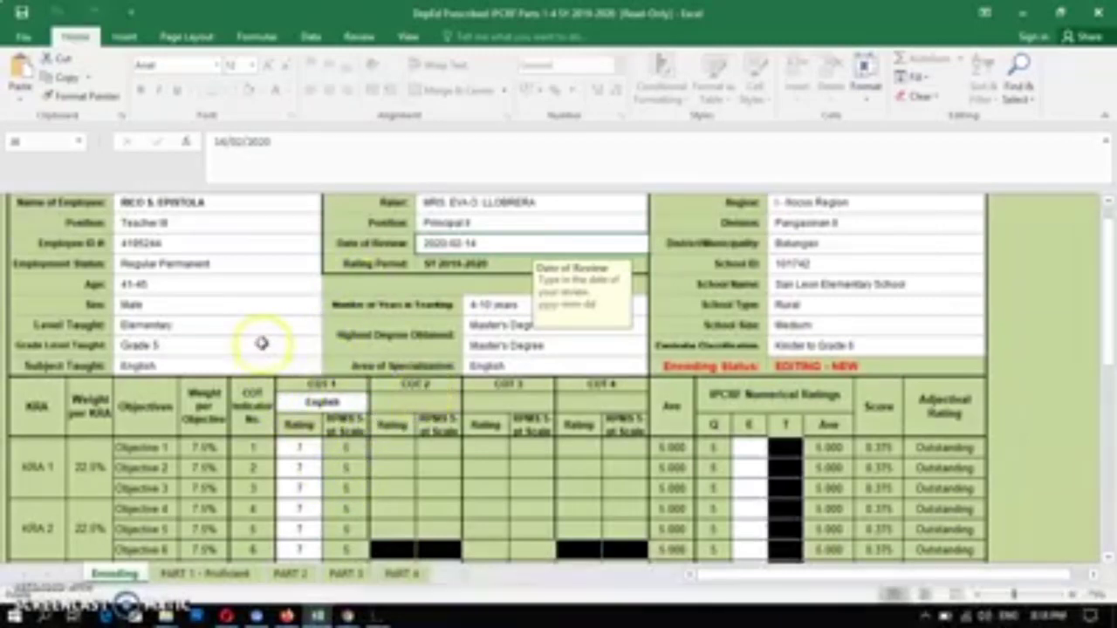
# Step: Examine the subject choices for COT 1 and the rating entry rule for Objective 1
pyautogui.click(321, 401)
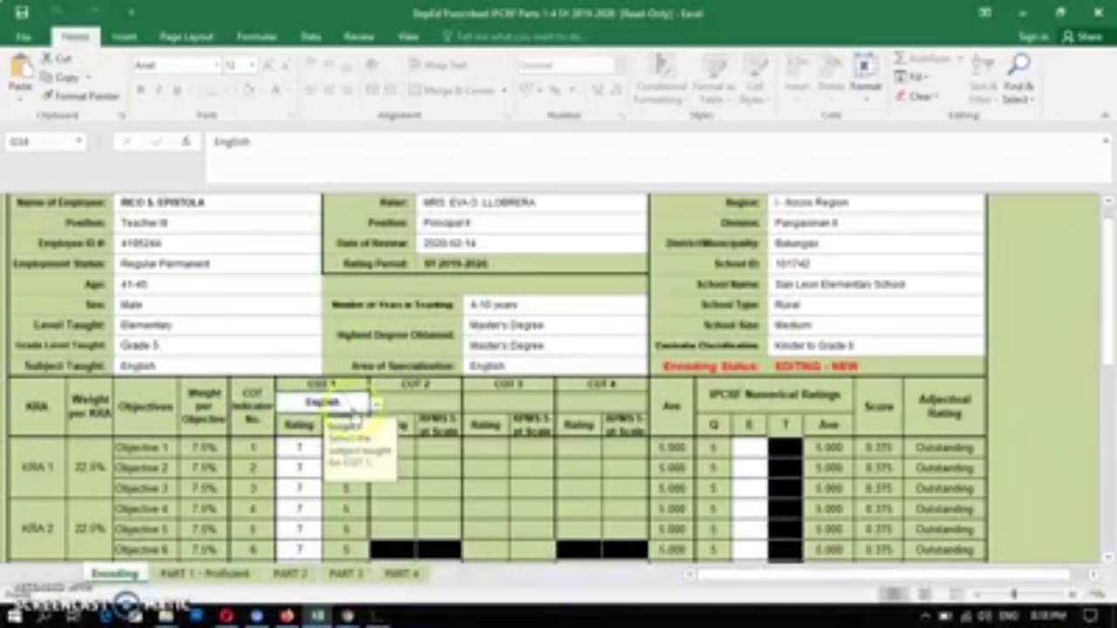
pyautogui.click(378, 407)
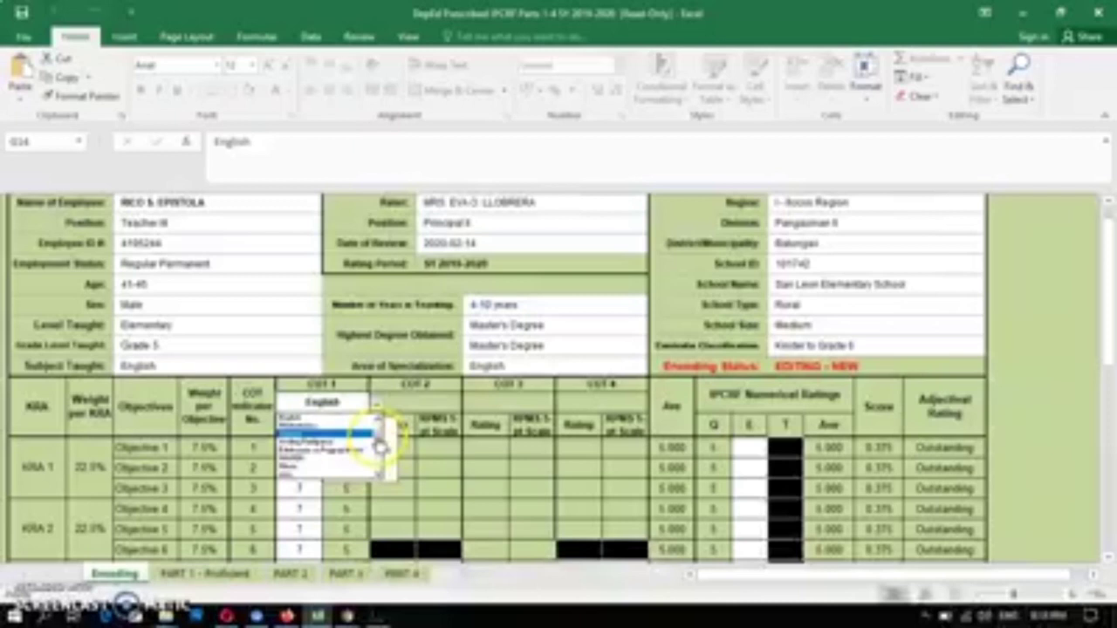
pyautogui.click(353, 420)
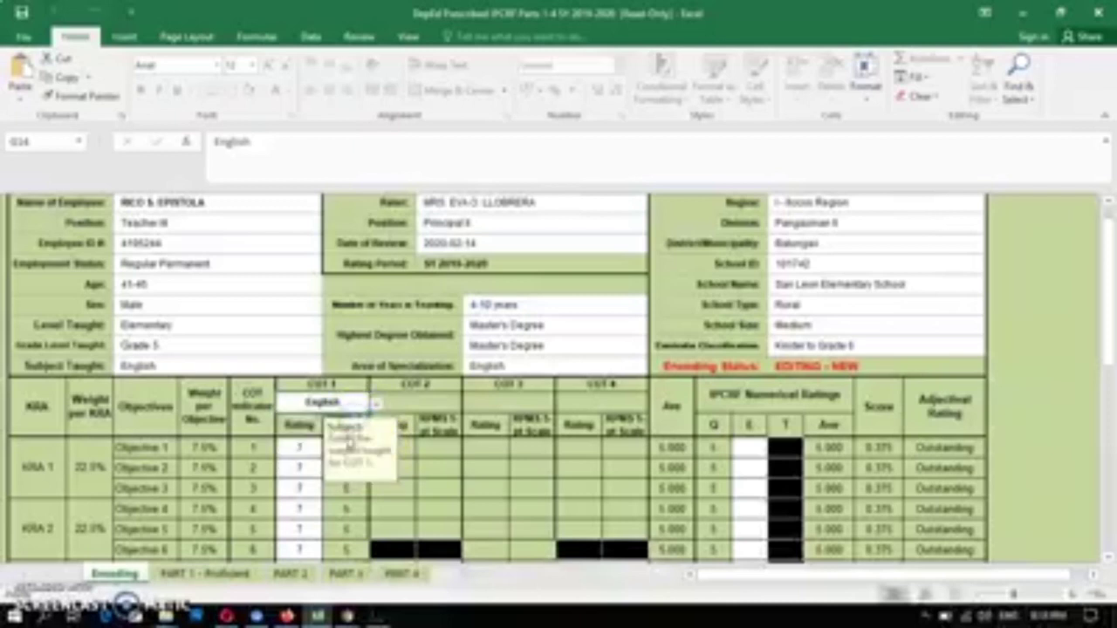
pyautogui.click(299, 448)
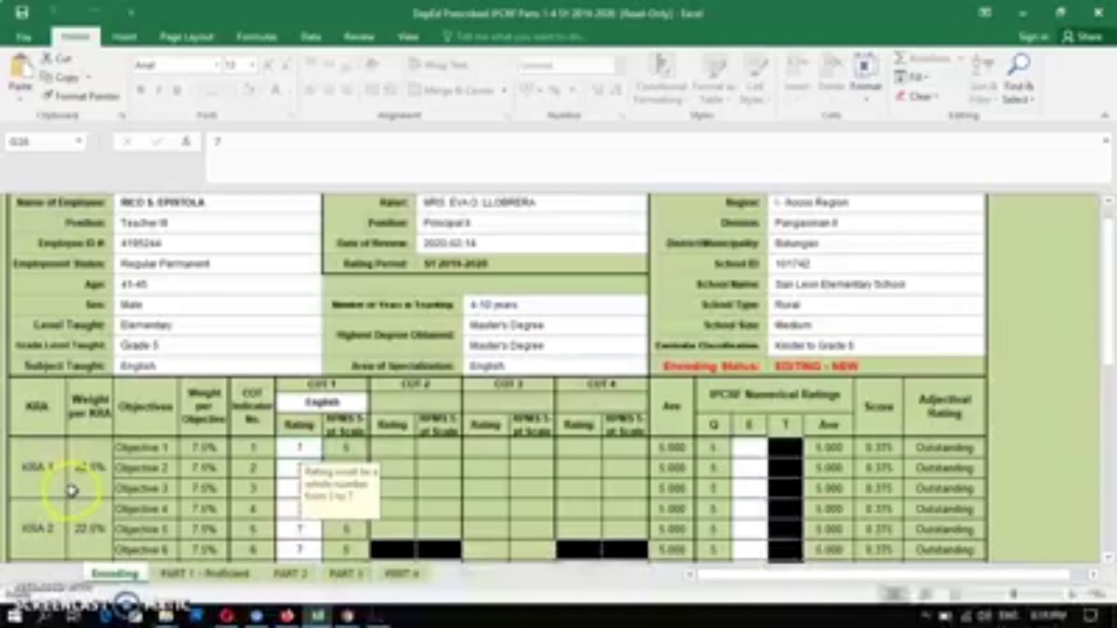
# Step: Review the COT 1 ratings down to the observation date, and view the Lock COT 1 password form without locking
pyautogui.scroll(-1, 72, 491)
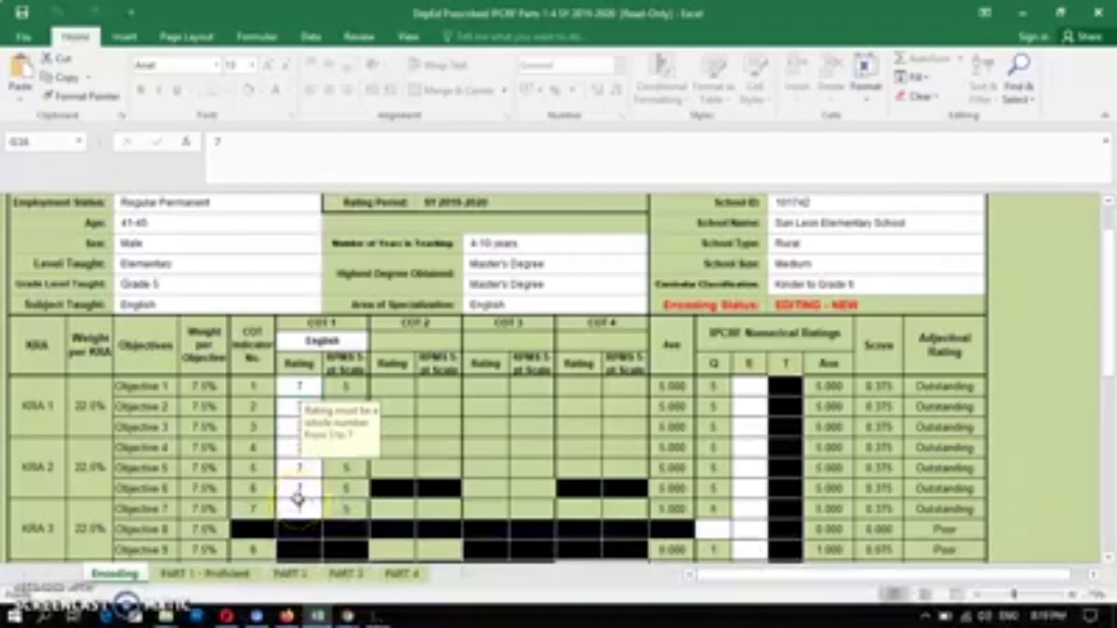
pyautogui.scroll(-2, 297, 499)
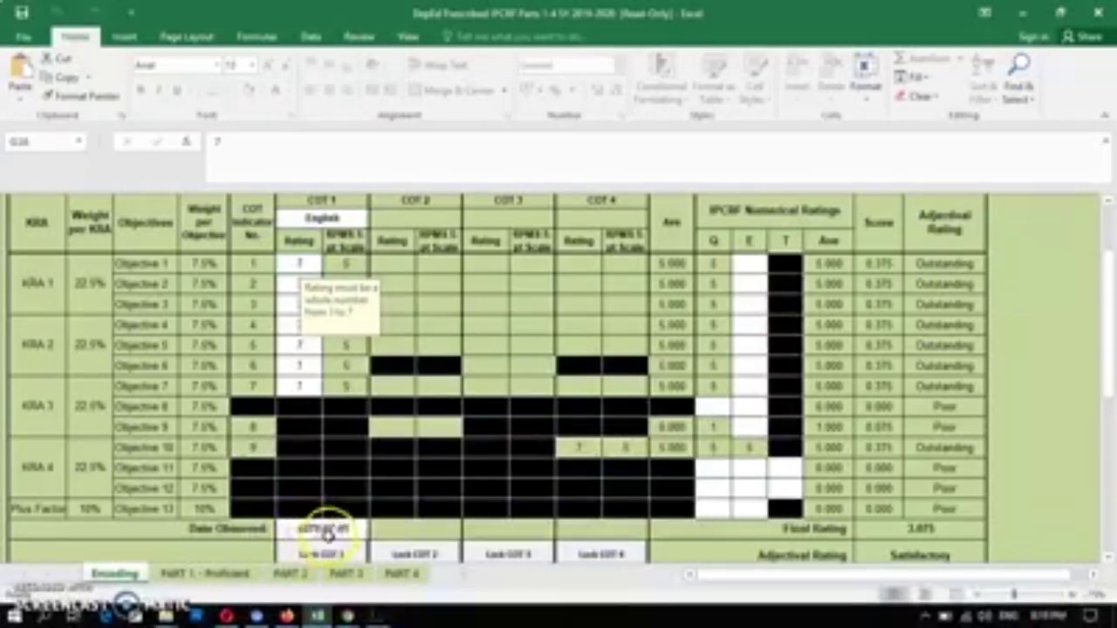
pyautogui.scroll(-1, 321, 528)
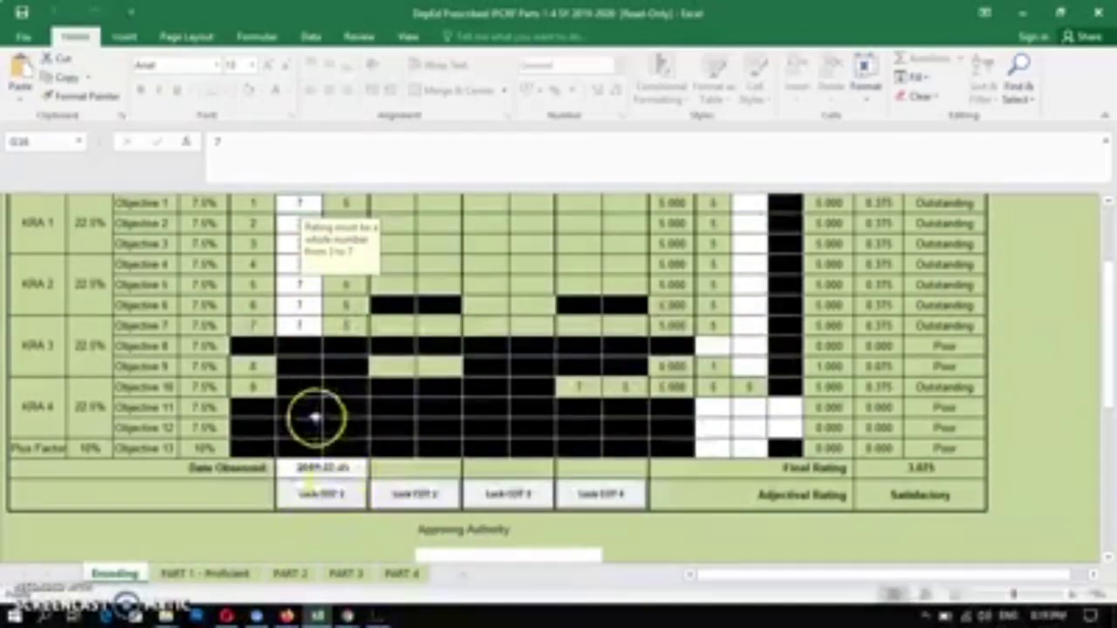
pyautogui.click(331, 495)
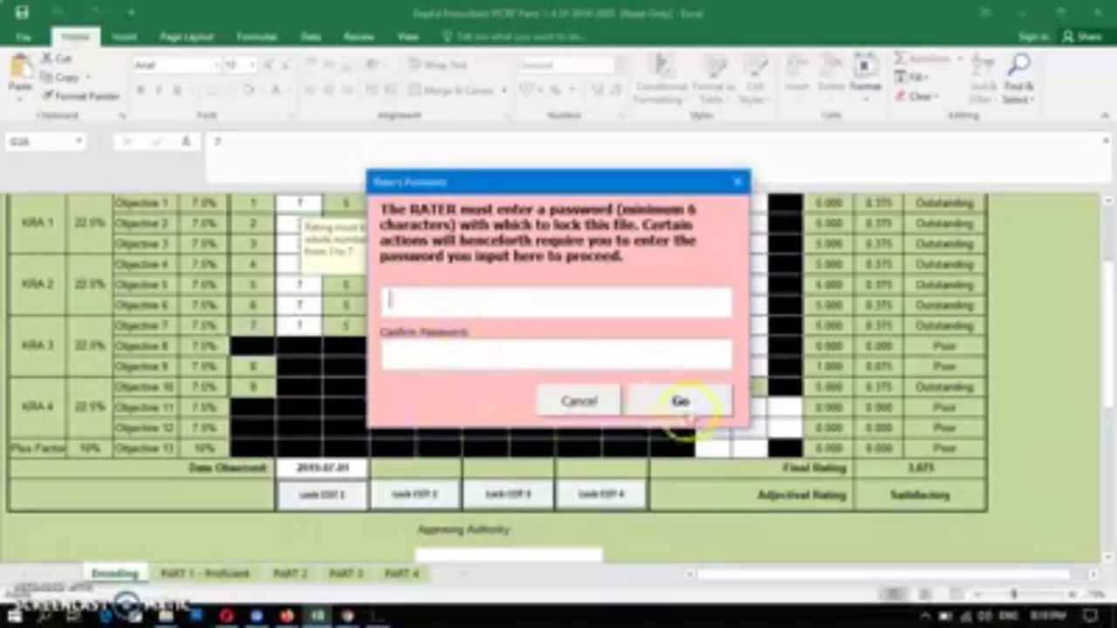
pyautogui.click(578, 402)
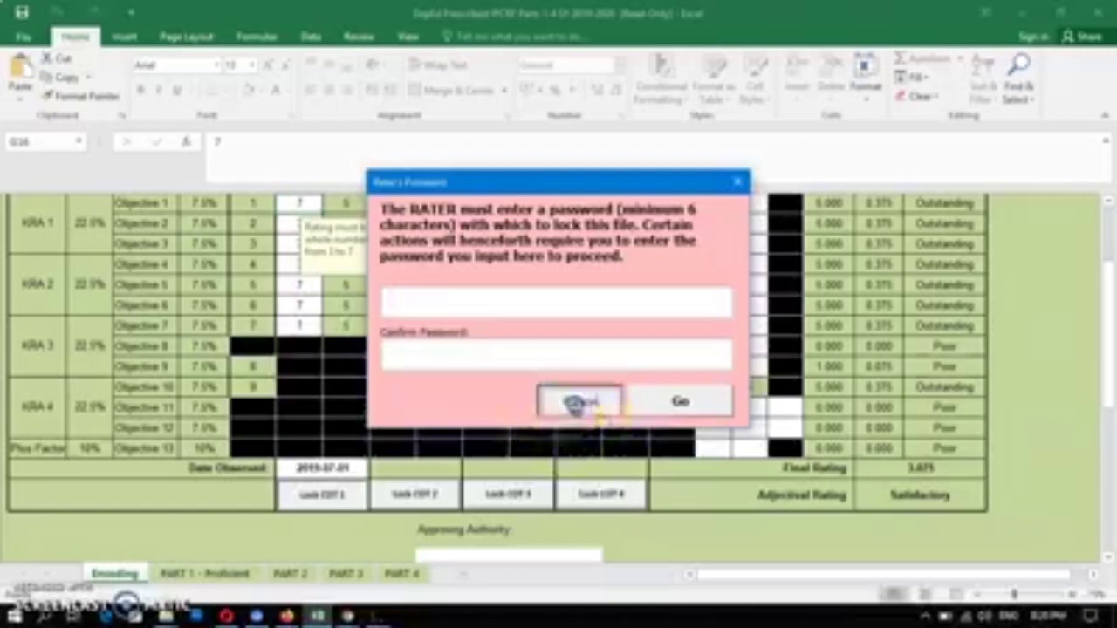
# Step: Examine the IPCRF numerical ratings, the Approving Authority name field and the note on finalizing Part 1
pyautogui.scroll(1, 445, 428)
pyautogui.scroll(2, 445, 428)
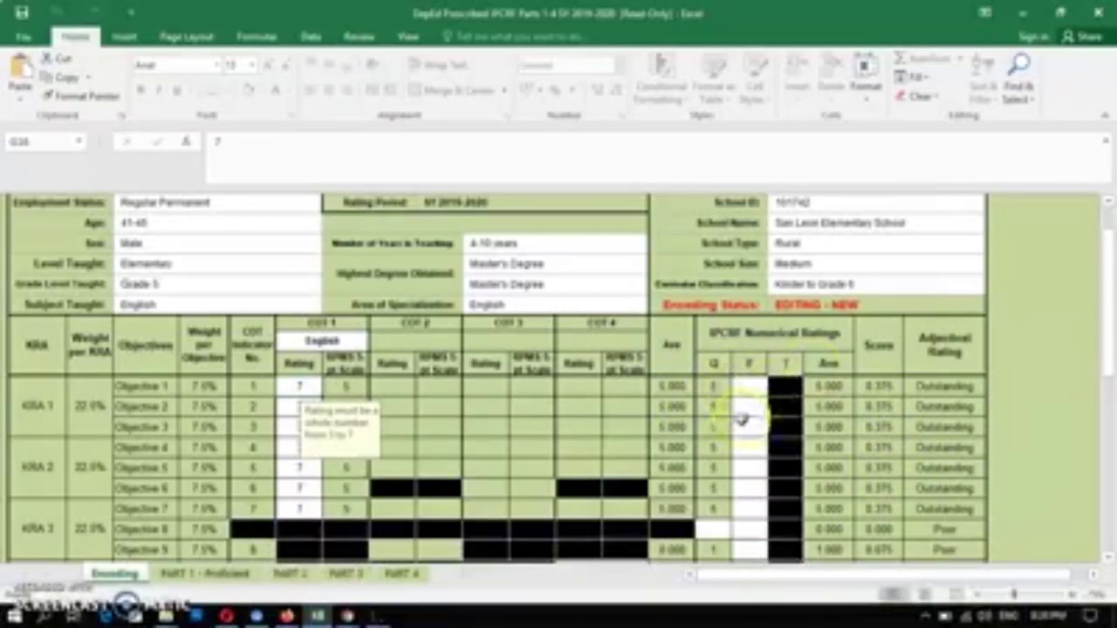
pyautogui.scroll(-5, 667, 519)
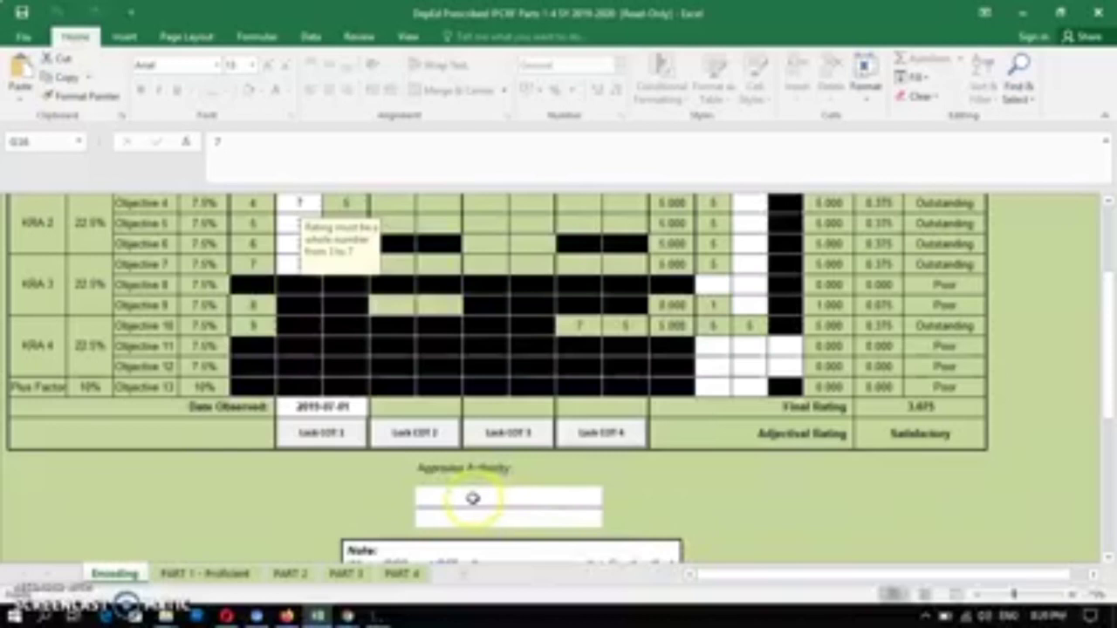
pyautogui.click(472, 499)
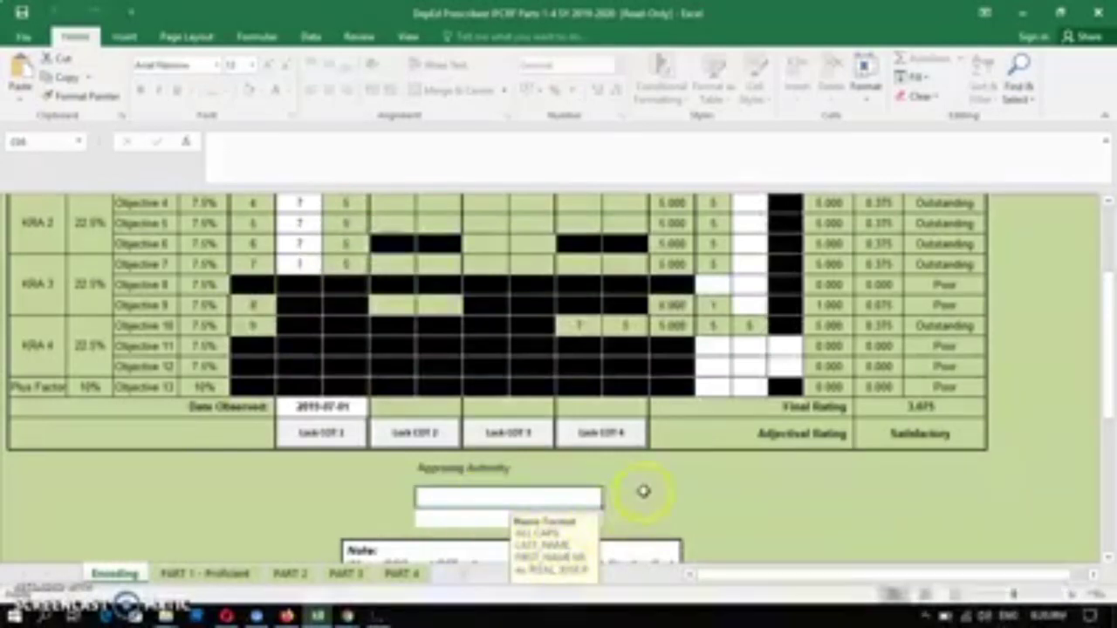
pyautogui.scroll(-3, 648, 489)
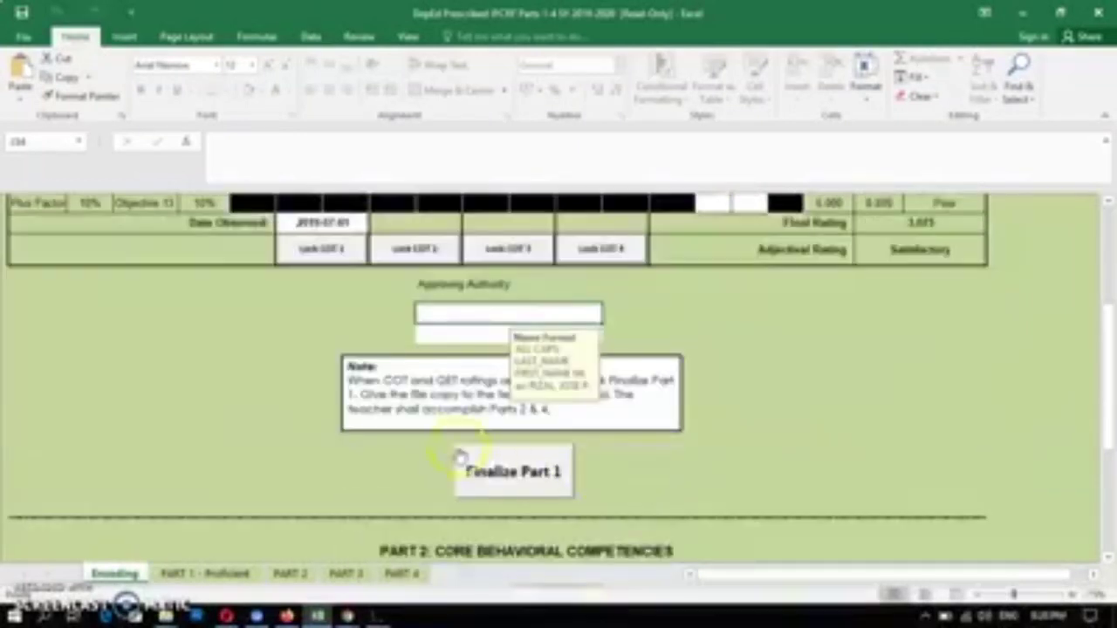
pyautogui.click(755, 395)
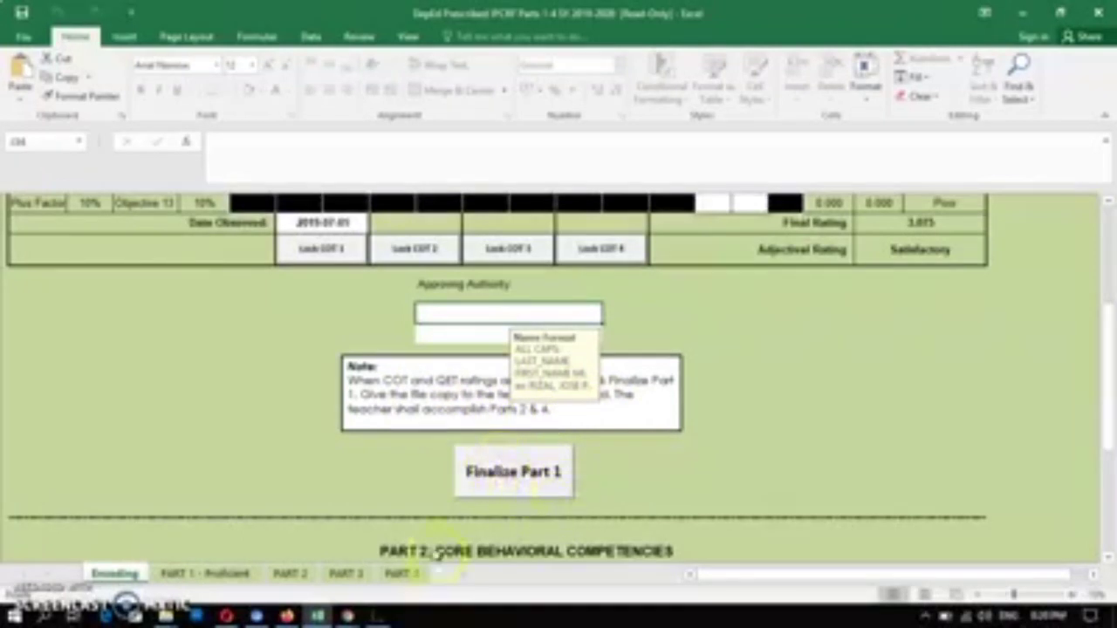
# Step: Review the Part 2 Core Behavioral Competencies instructions and checklists through to the note on finalizing Part 2
pyautogui.scroll(-1, 424, 543)
pyautogui.scroll(-1, 425, 538)
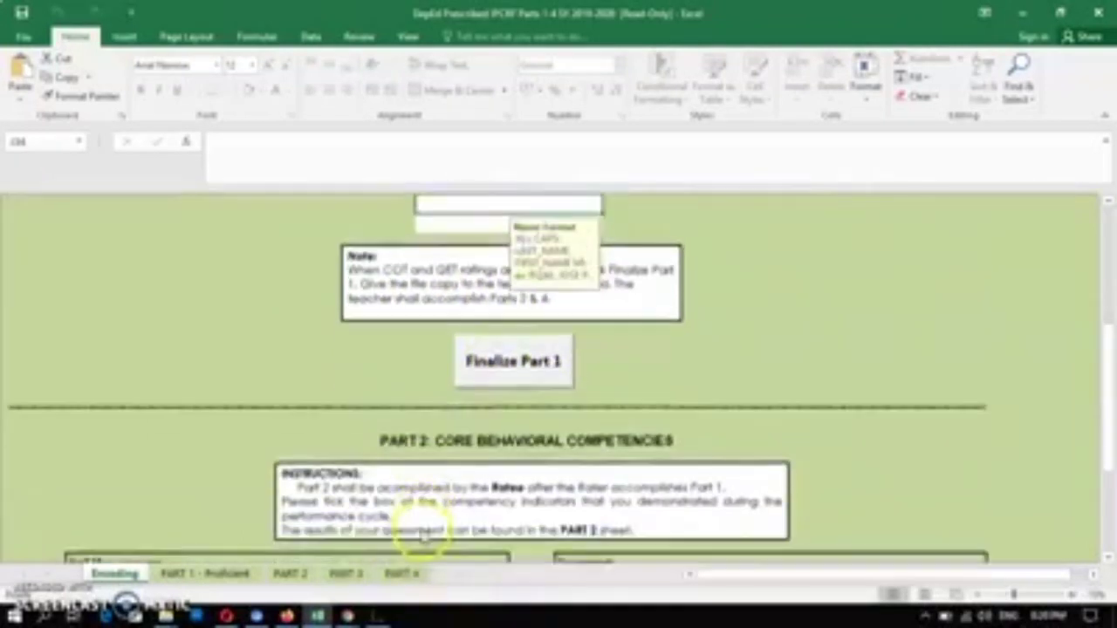
pyautogui.scroll(-5, 419, 531)
pyautogui.scroll(5, 510, 370)
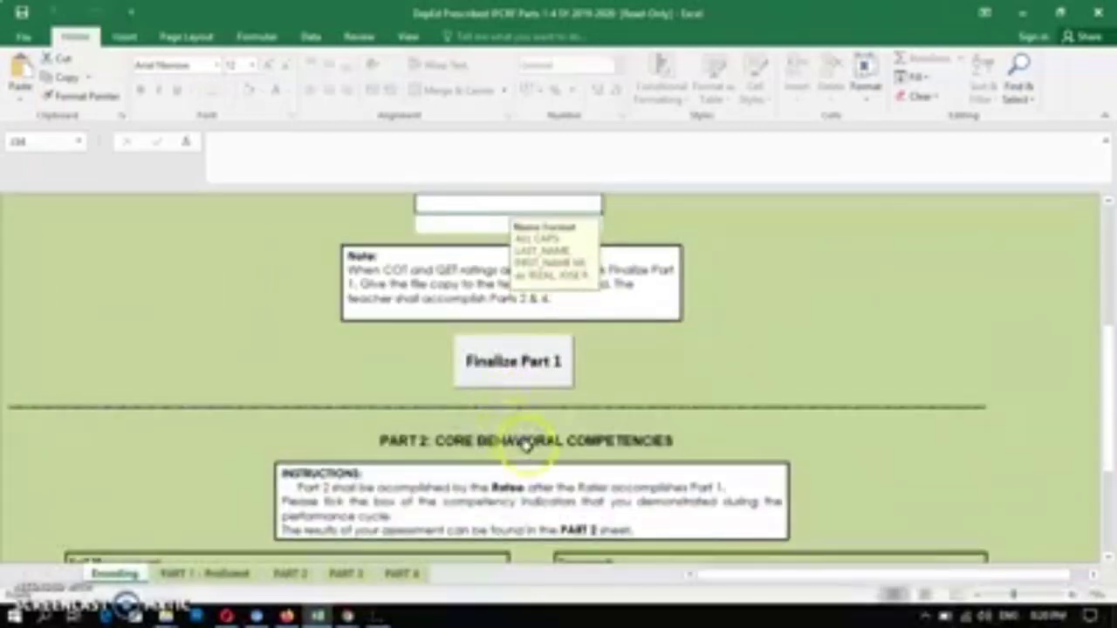
pyautogui.scroll(-3, 528, 443)
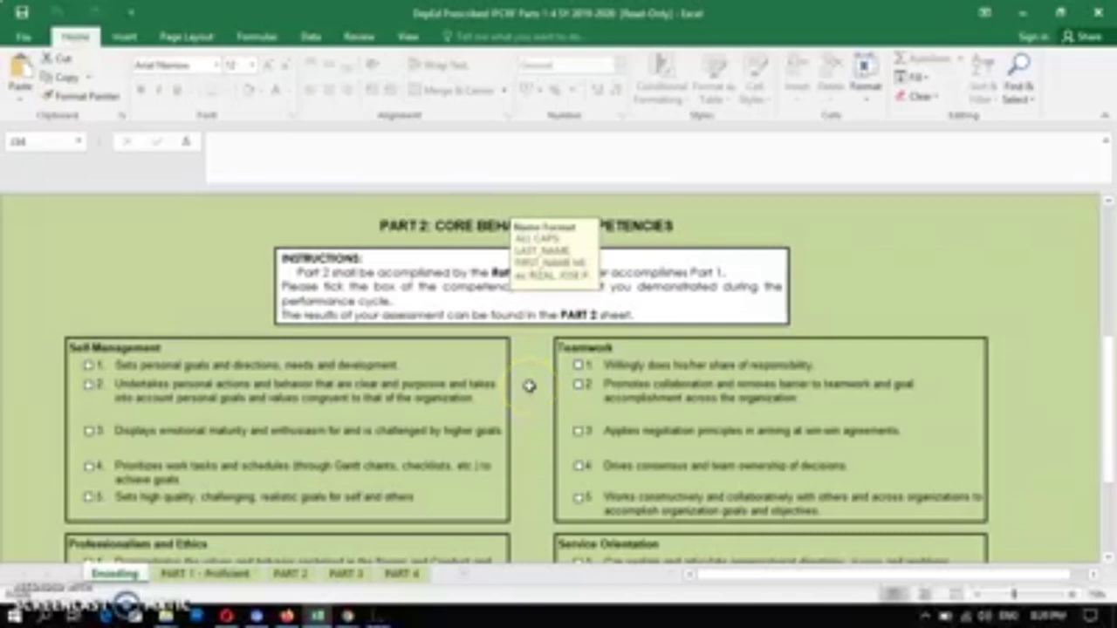
pyautogui.scroll(-10, 529, 385)
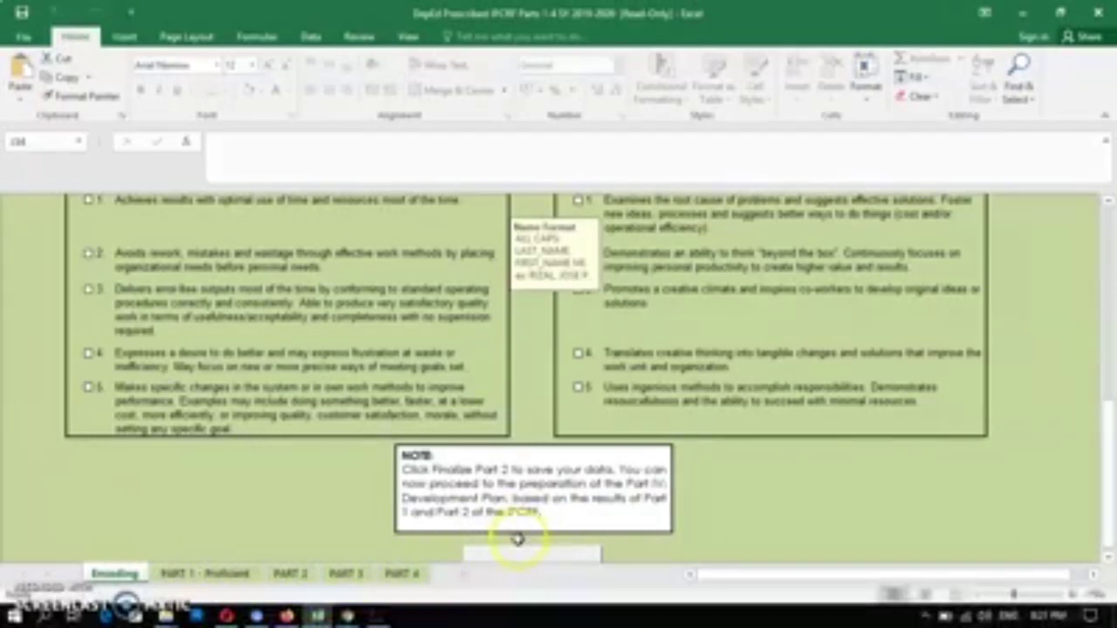
# Step: Review the PART 1 - Proficient sheet from the employee header through the performance indicators to the rating equivalences and signature lines
pyautogui.click(207, 574)
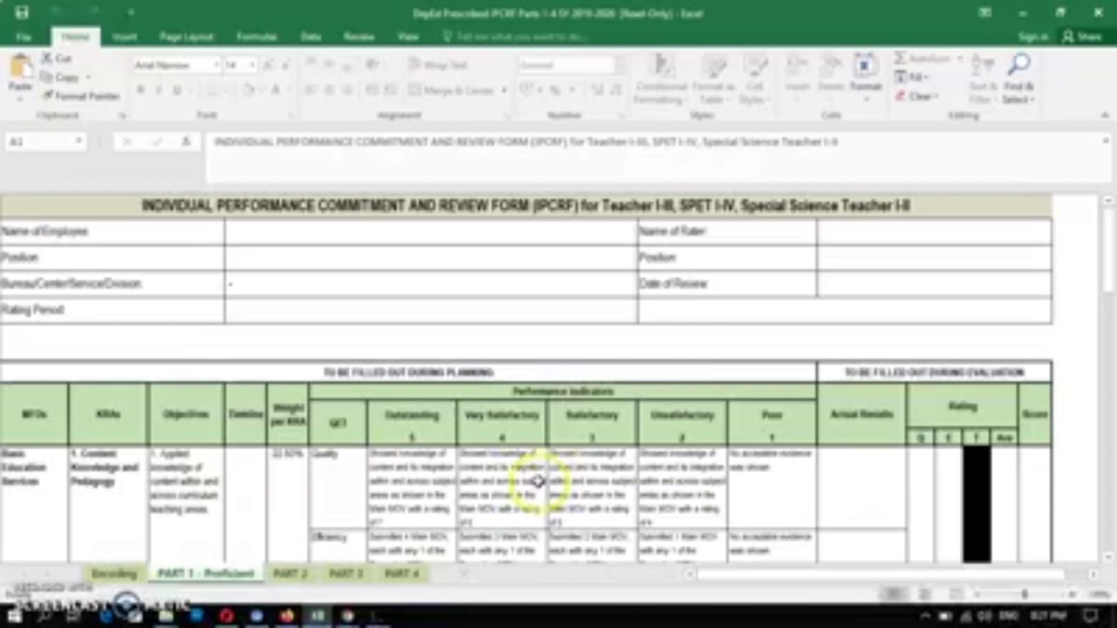
pyautogui.scroll(-2, 538, 481)
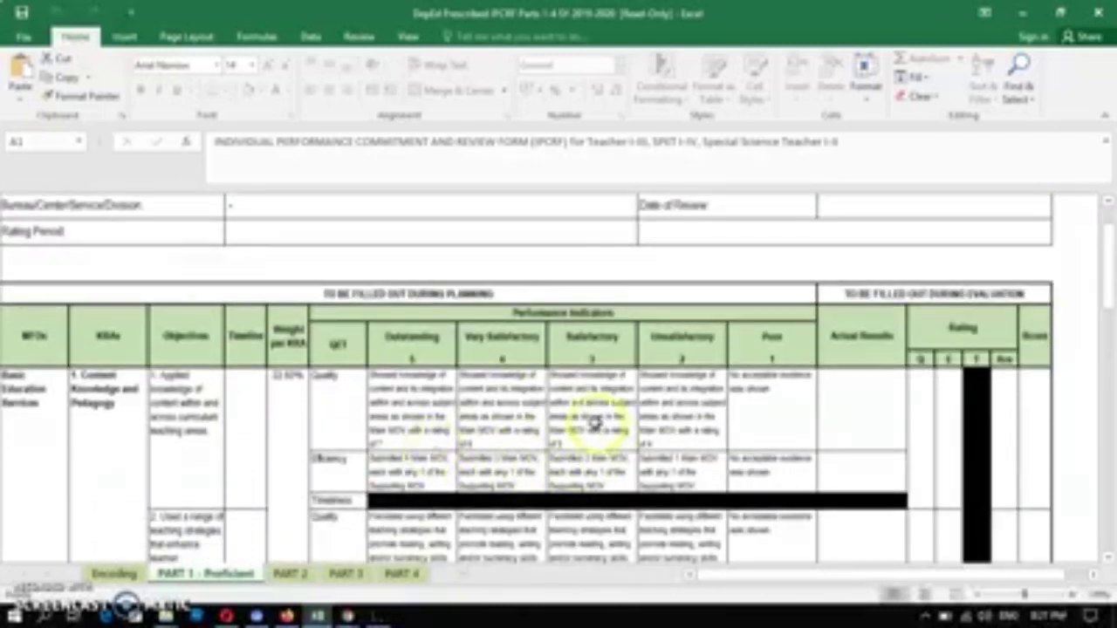
pyautogui.scroll(2, 590, 422)
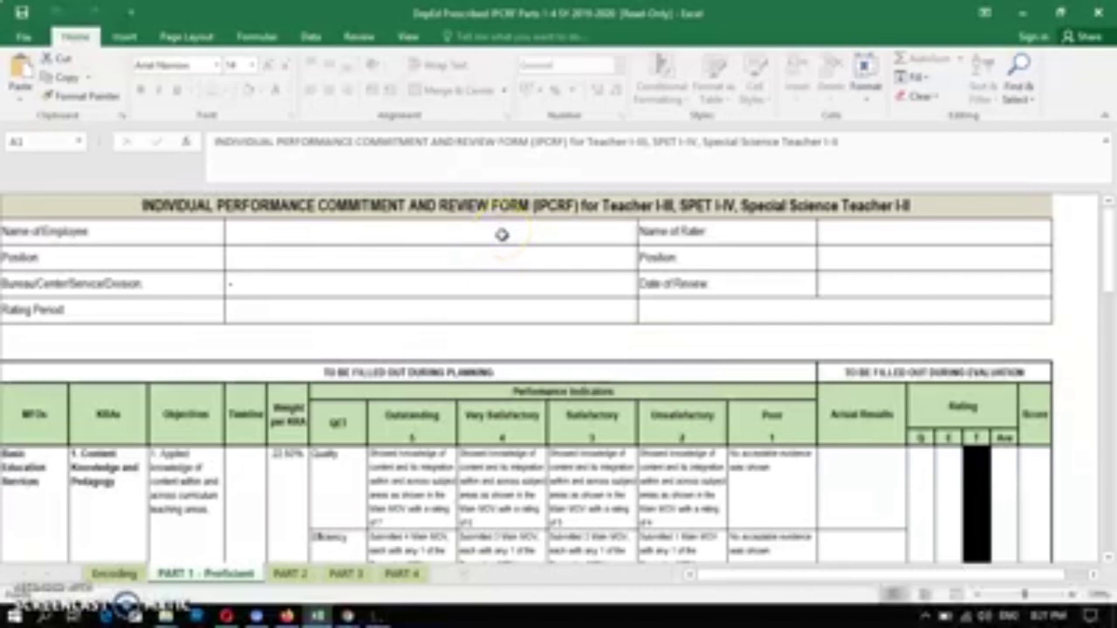
pyautogui.scroll(-5, 411, 358)
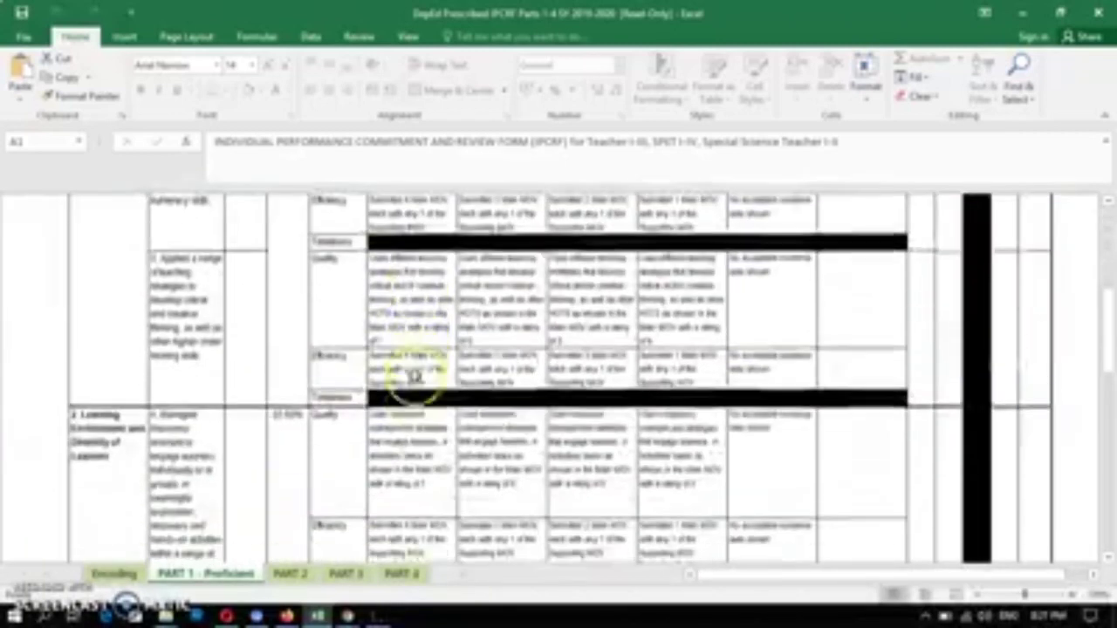
pyautogui.scroll(-15, 411, 375)
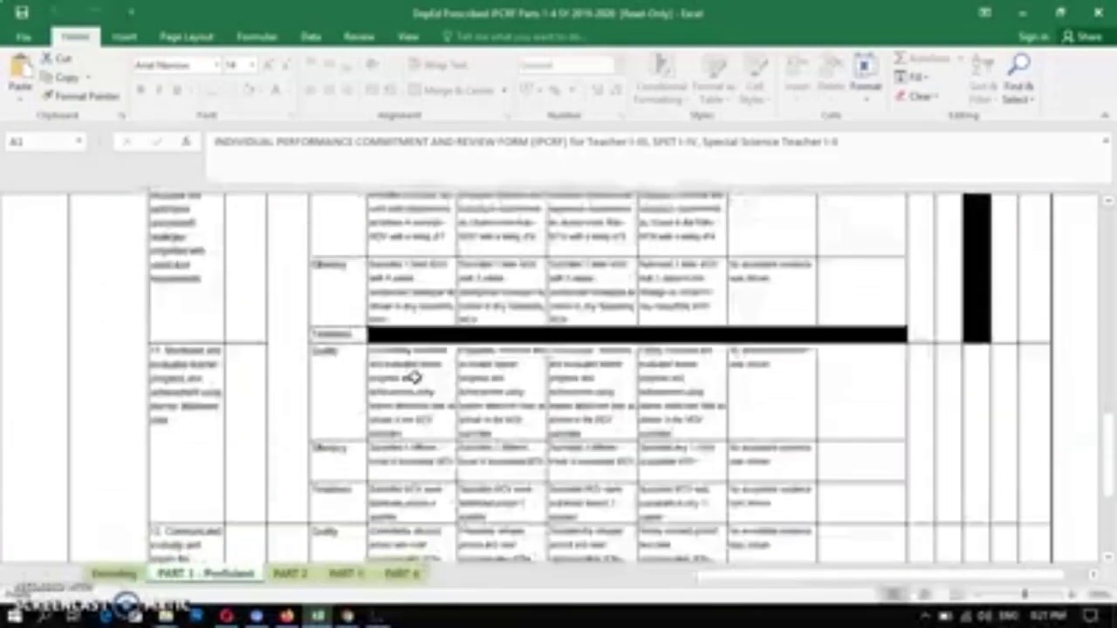
pyautogui.scroll(-10, 412, 377)
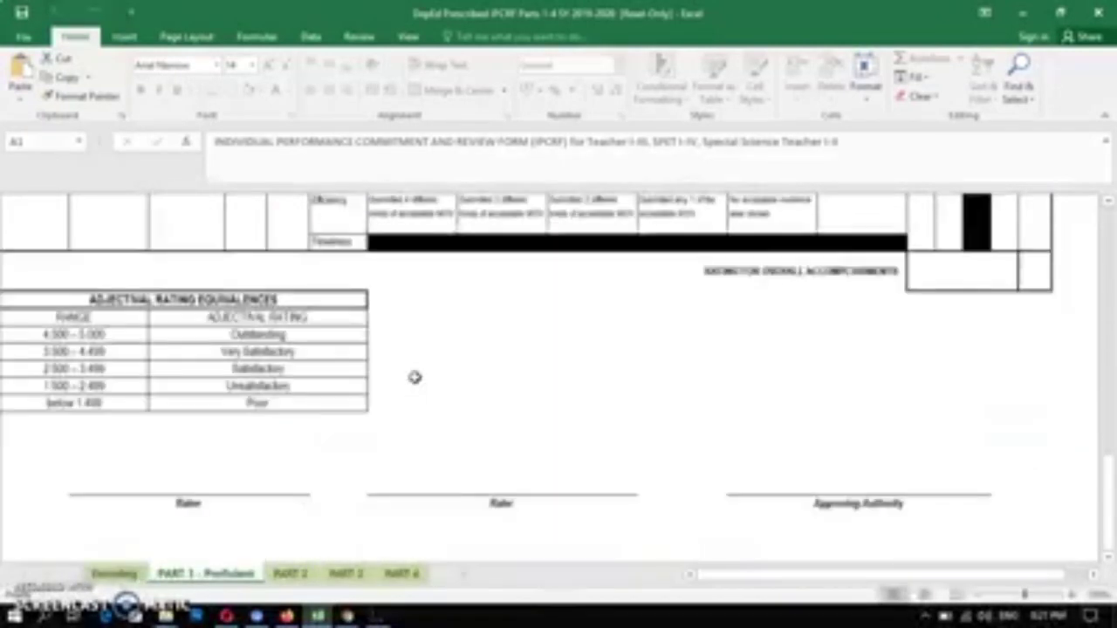
pyautogui.scroll(3, 412, 377)
pyautogui.click(388, 461)
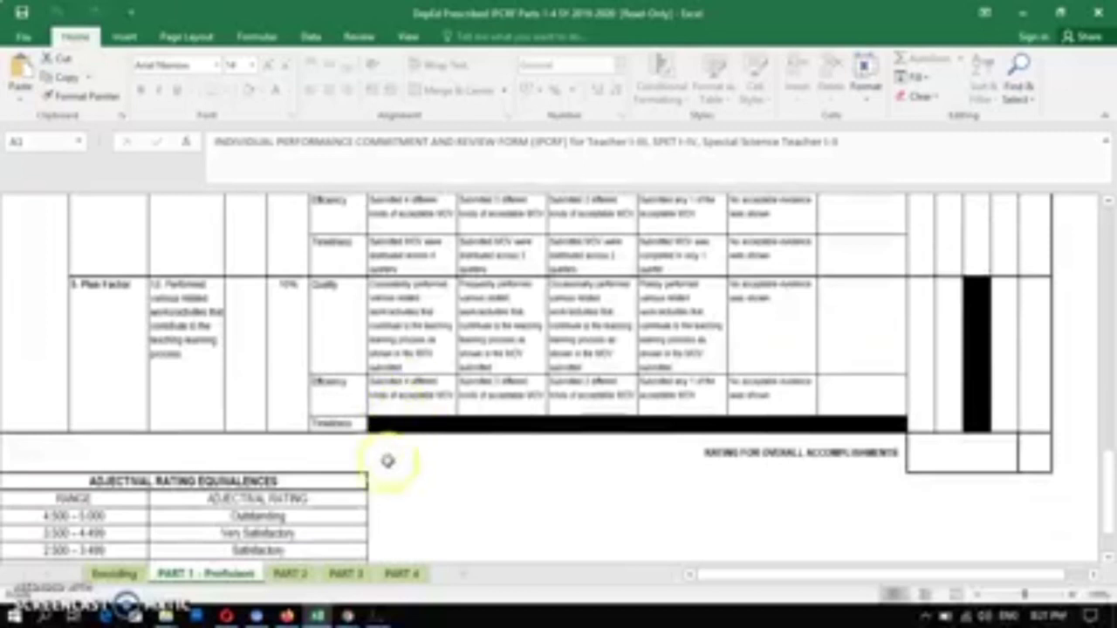
# Step: View the competencies on the PART 2 sheet and the ratings summary on the PART 3 sheet
pyautogui.click(290, 576)
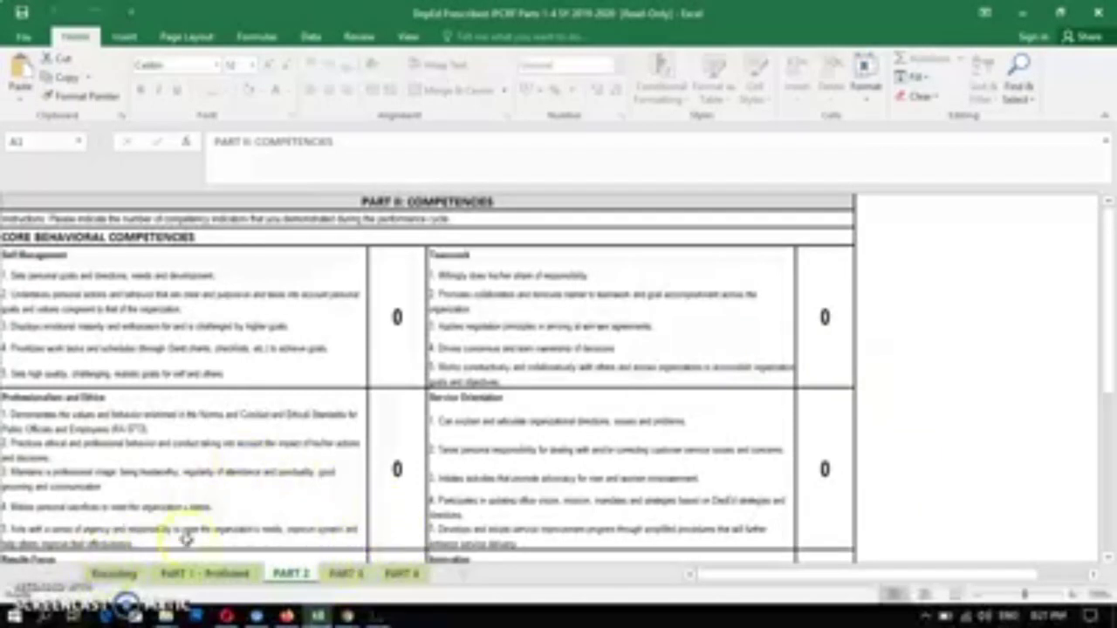
pyautogui.click(346, 574)
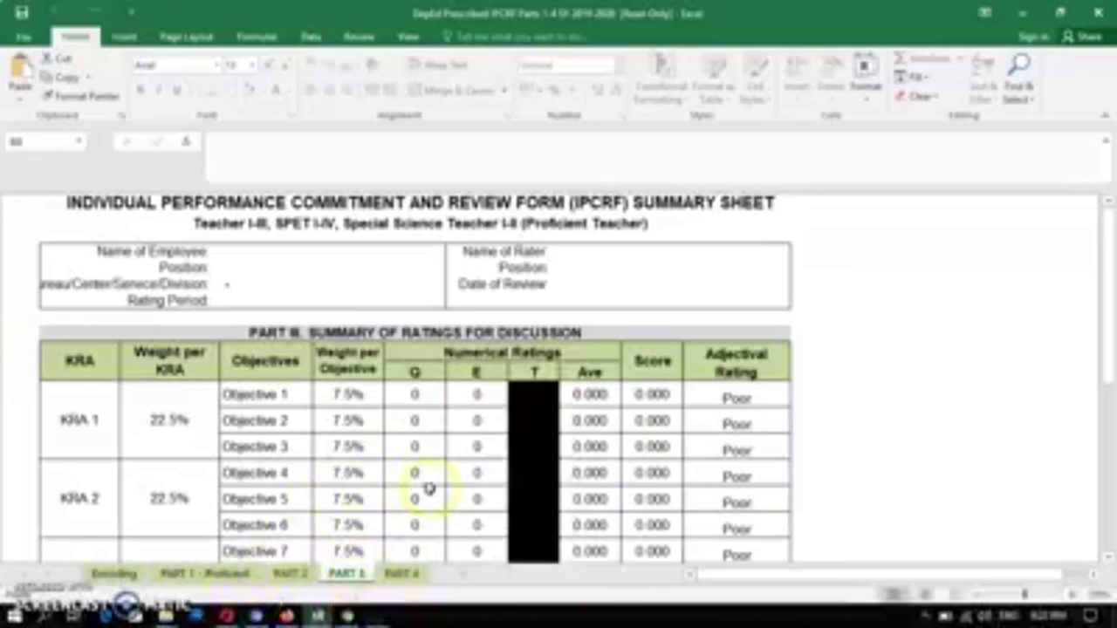
# Step: Review the development plans on the PART 4 sheet, from functional and core behavioral competencies down to the feedback area
pyautogui.click(401, 574)
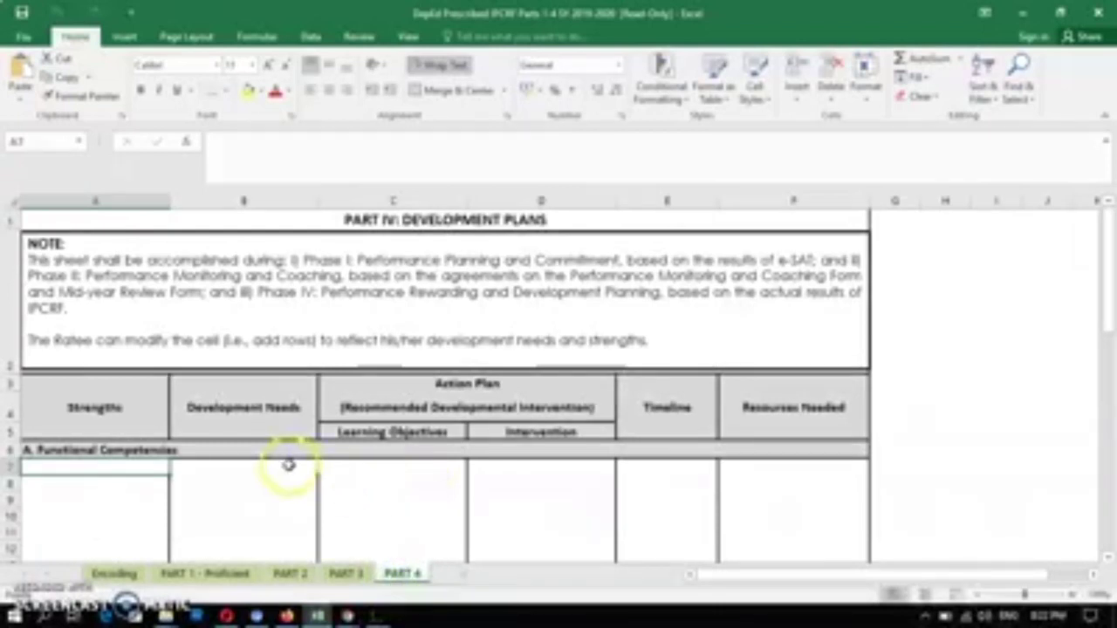
pyautogui.scroll(-5, 288, 465)
pyautogui.scroll(5, 287, 466)
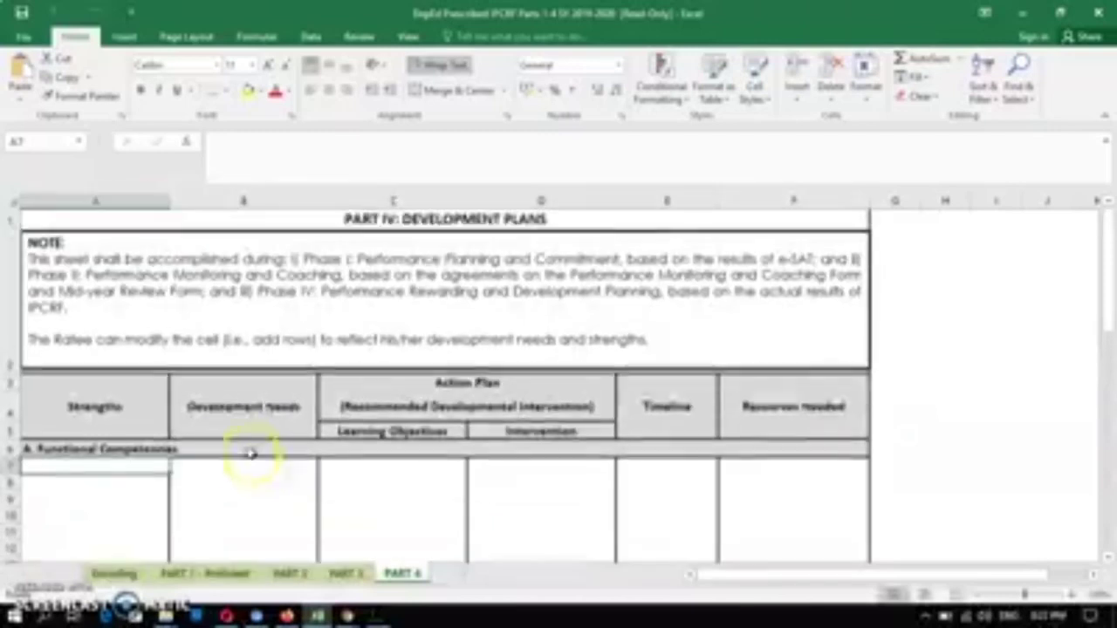
pyautogui.scroll(-2, 154, 444)
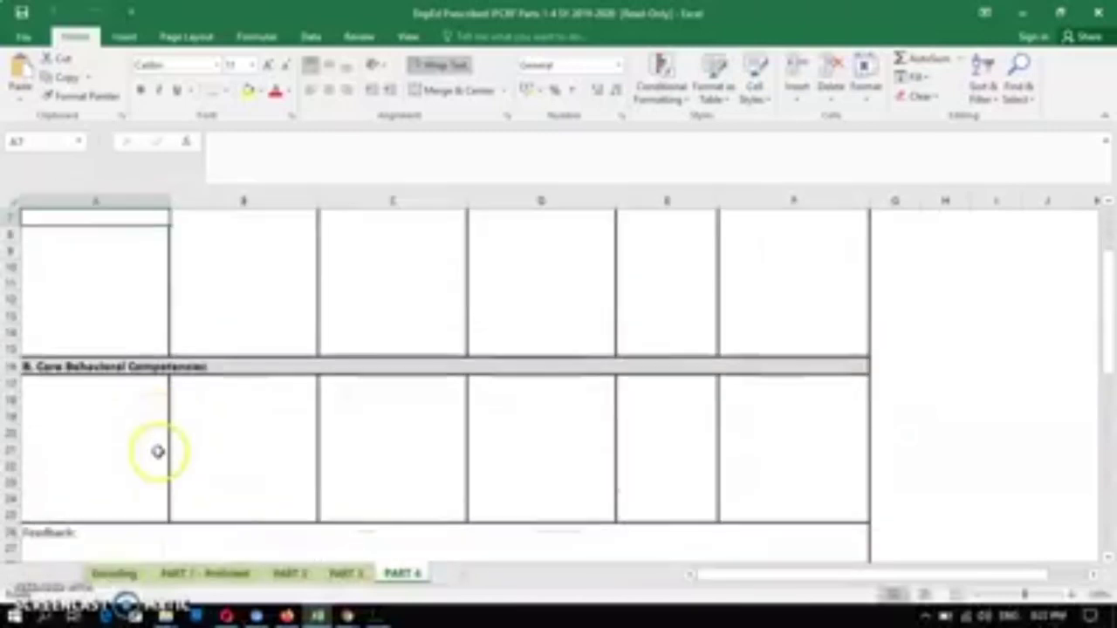
pyautogui.scroll(-6, 157, 450)
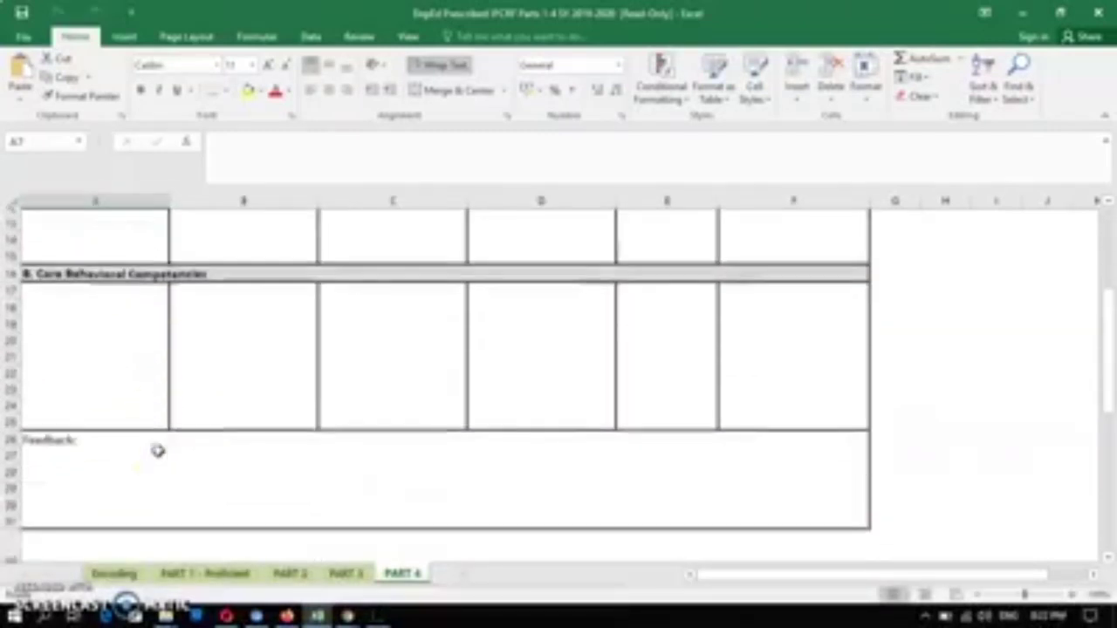
# Step: Review the rest of the PART 4 sheet, including the signature lines, submission note and the options to finalize Part 4 and print Parts 1-4
pyautogui.scroll(-3, 161, 449)
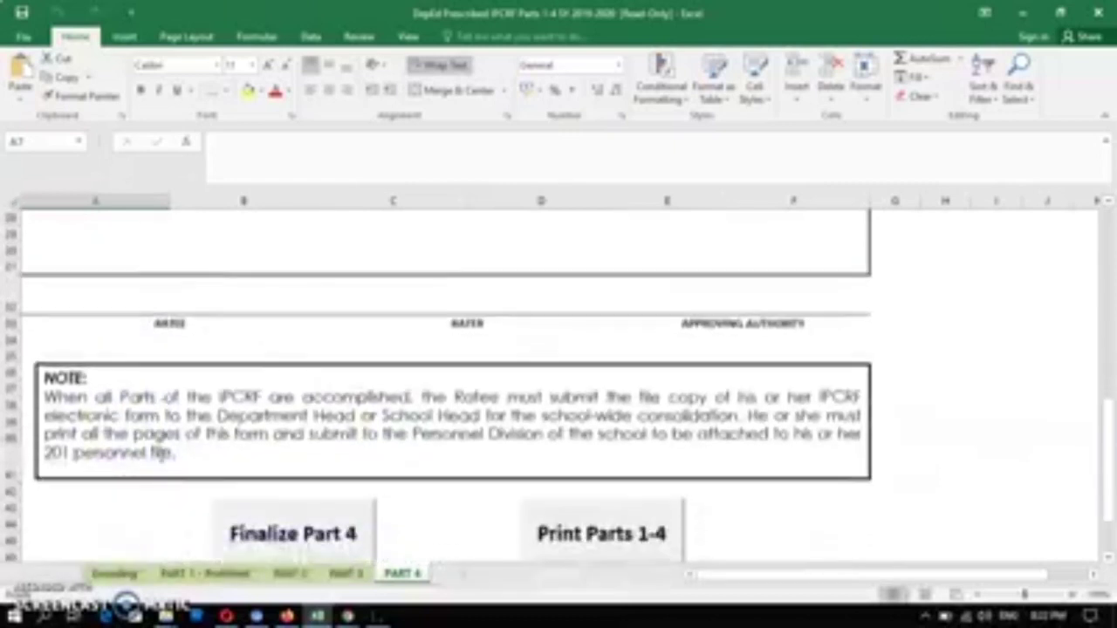
pyautogui.click(304, 415)
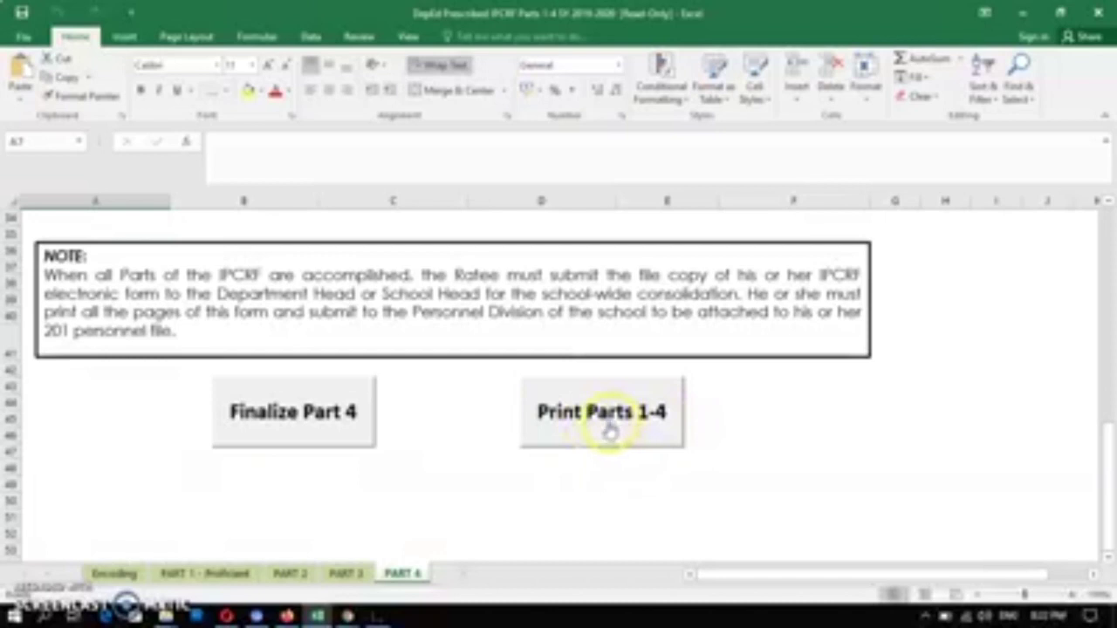
pyautogui.scroll(3, 429, 469)
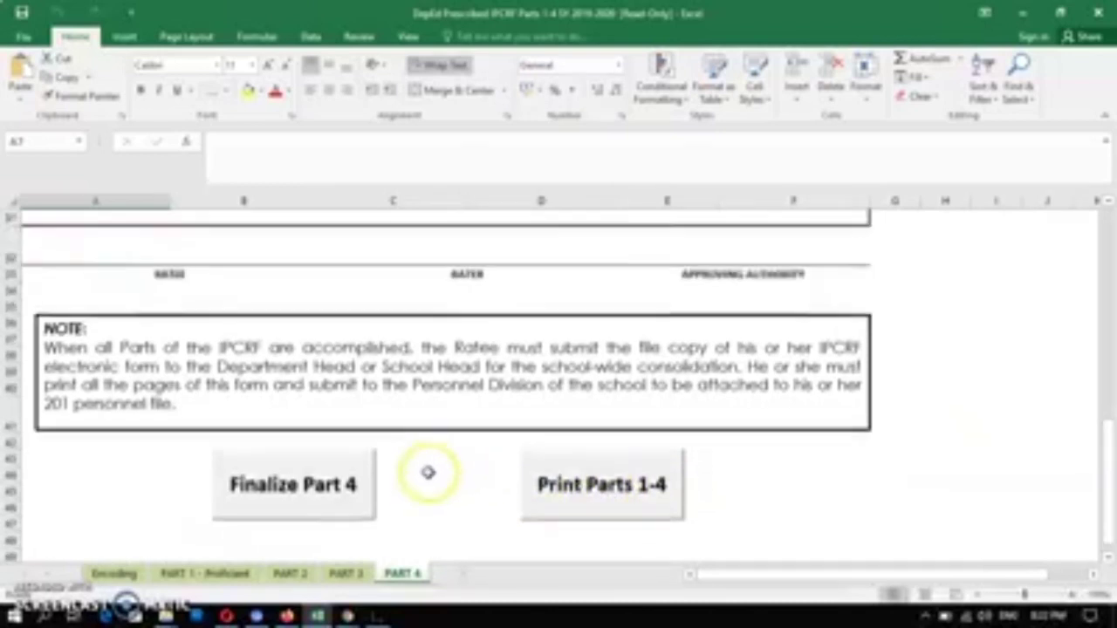
pyautogui.scroll(8, 426, 469)
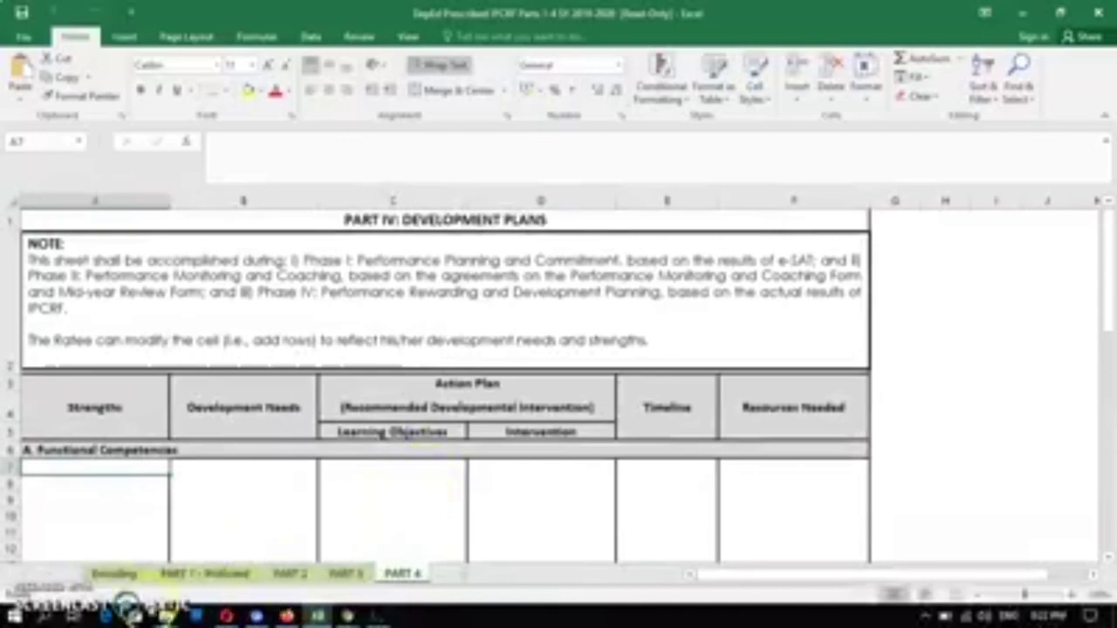
# Step: Return to the Encoding sheet and view its KRA objectives rating table above the behavioral competency checklists
pyautogui.click(114, 573)
pyautogui.scroll(15, 501, 403)
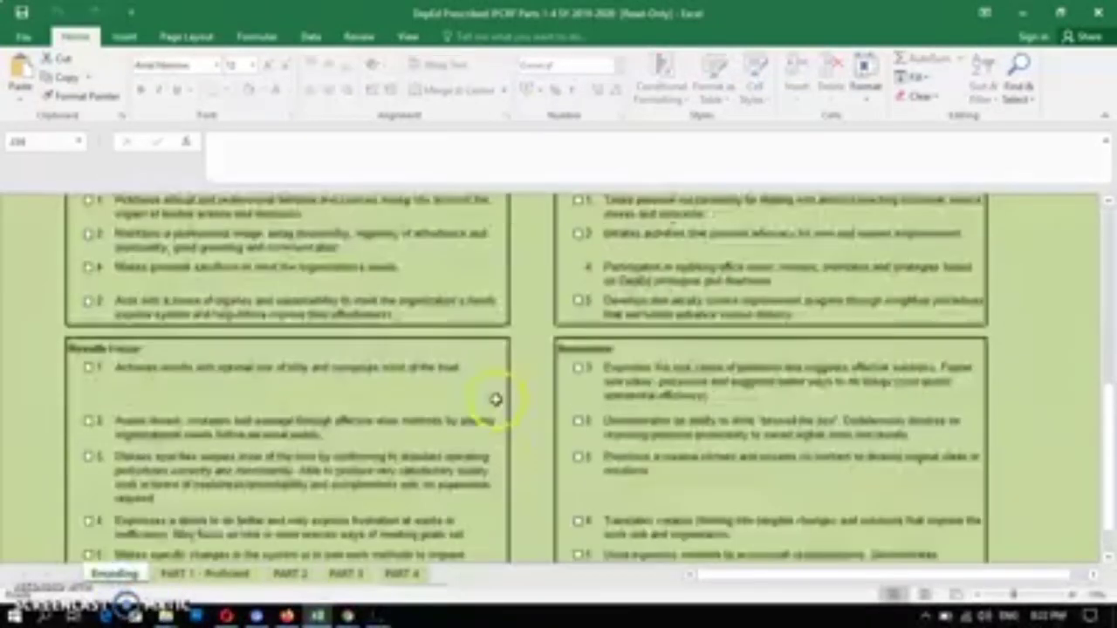
pyautogui.scroll(10, 483, 400)
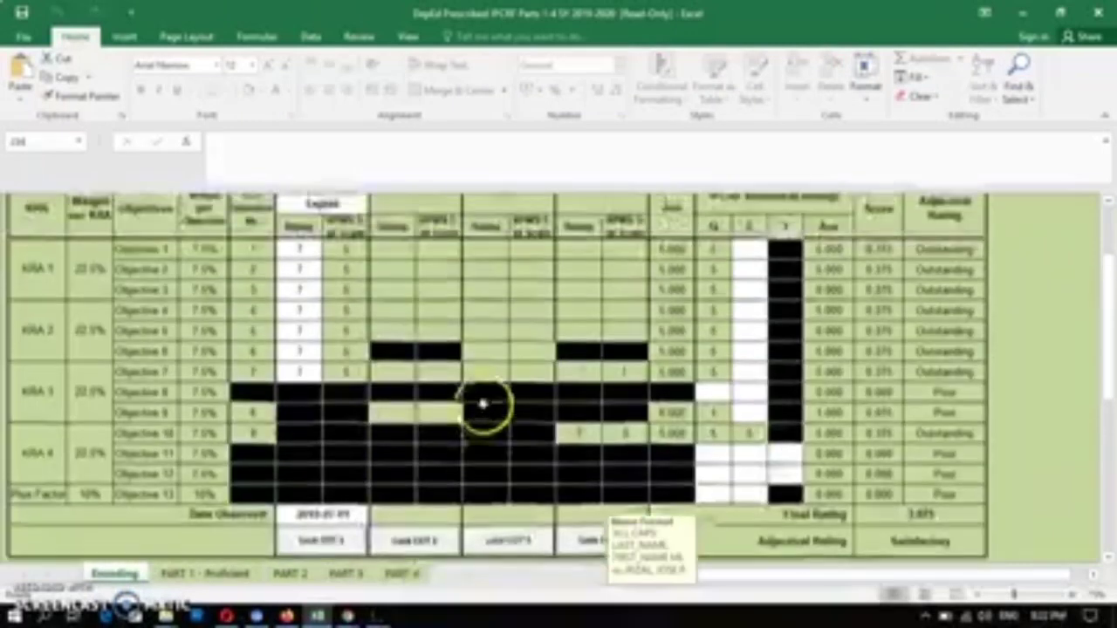